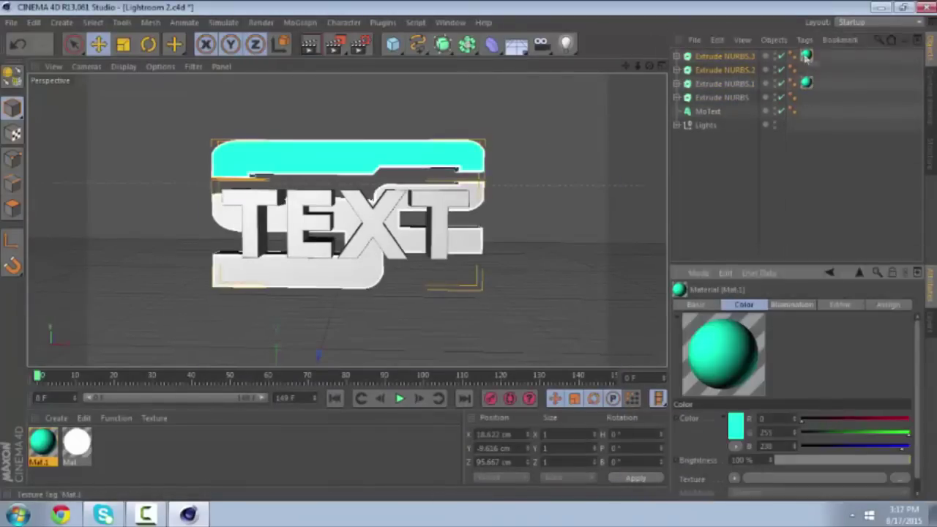
# - Group the four Extrude NURBS objects into one null named LOGO
pyautogui.click(736, 56)
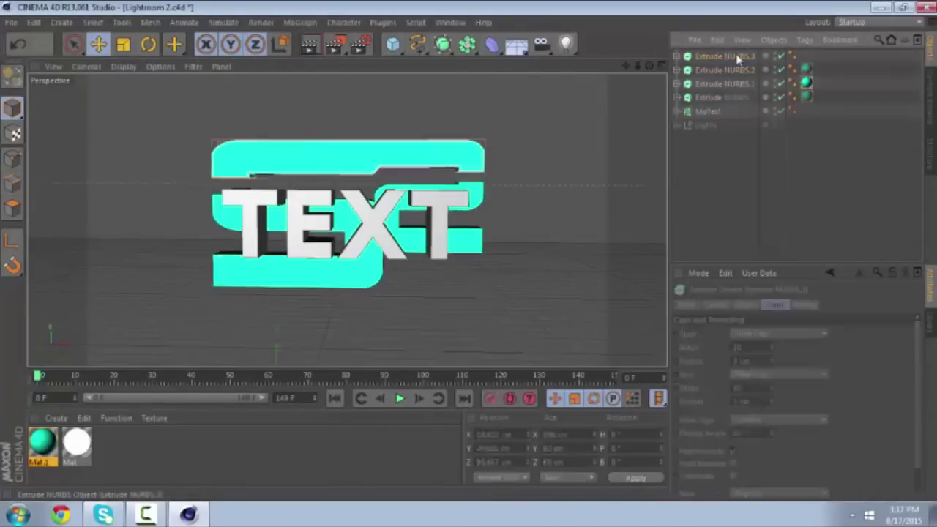
pyautogui.keyDown('shift'); pyautogui.click(725, 98); pyautogui.keyUp('shift')
pyautogui.hotkey('alt', 'g')
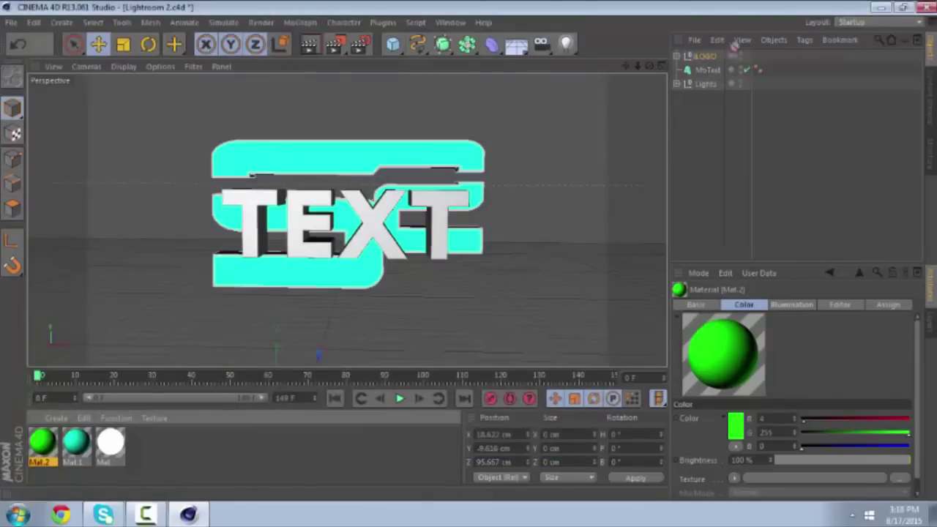
# - Try the green Mat.2 material on the logo's upper extrusion and undo it
pyautogui.moveTo(43, 441); pyautogui.dragTo(815, 83)
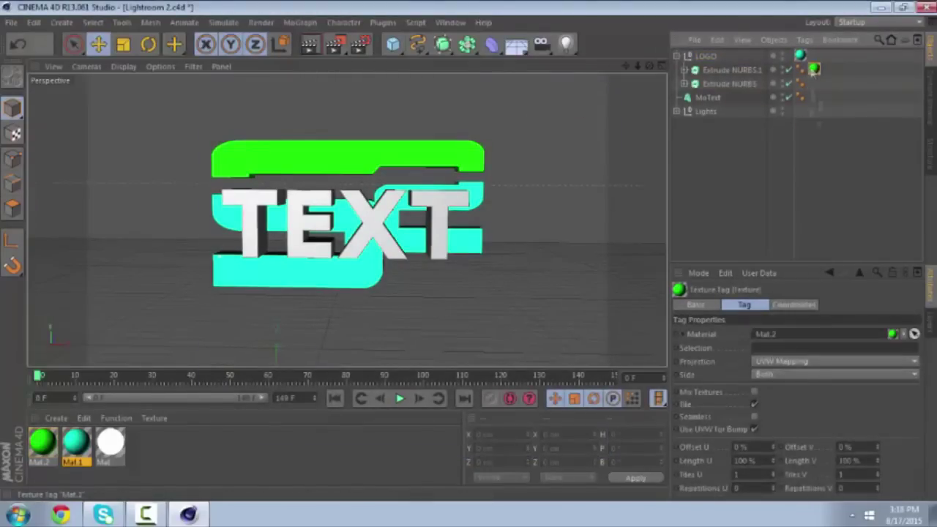
pyautogui.hotkey('ctrl', 'z')
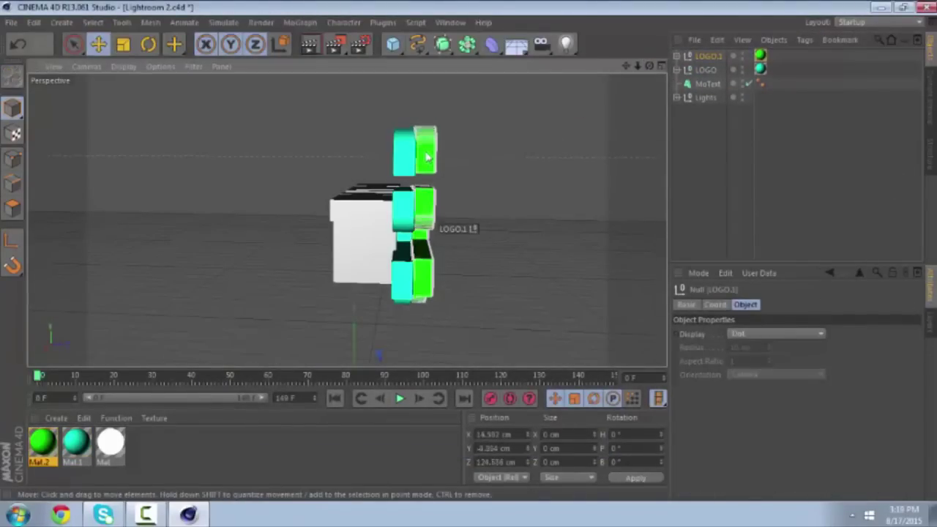
# - Test-render the side view to check how the green LOGO.1 copy meets the teal logo
pyautogui.click(309, 46)
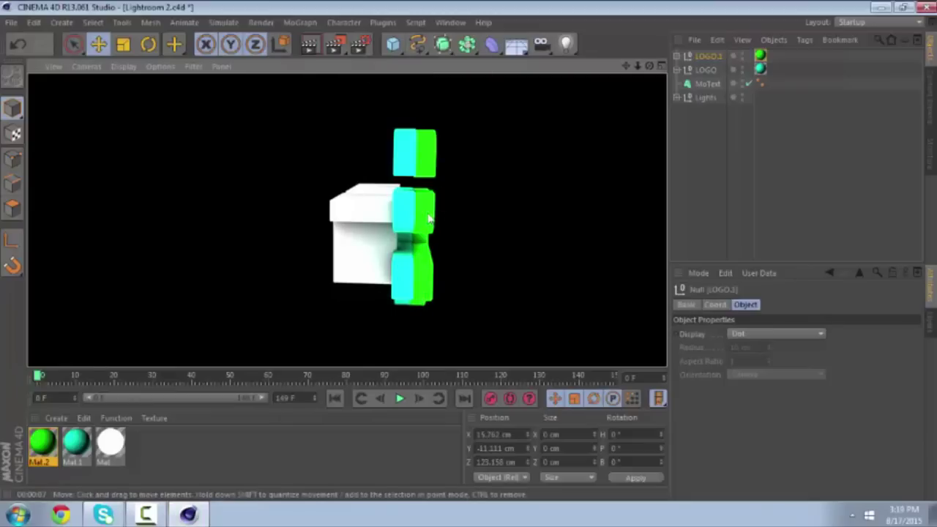
pyautogui.click(704, 57)
pyautogui.click(310, 45)
pyautogui.click(388, 142)
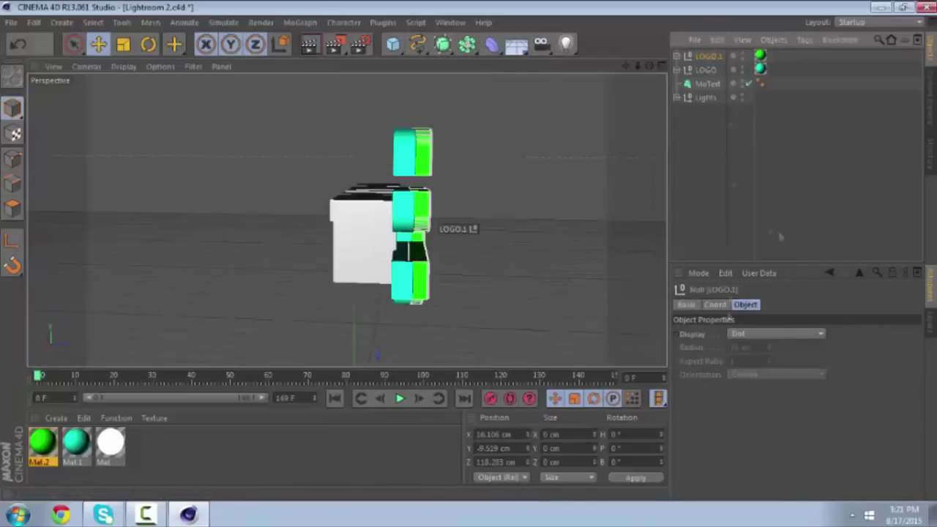
pyautogui.click(425, 166)
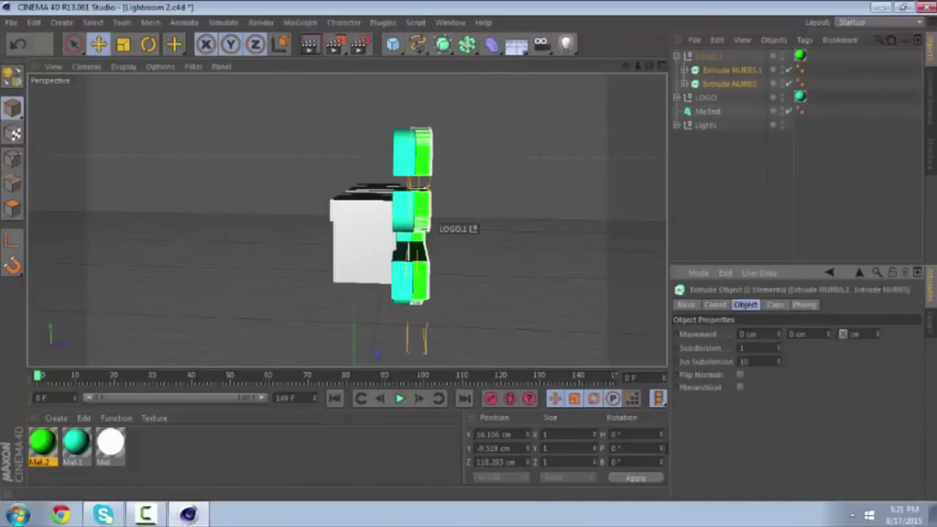
pyautogui.hotkey('ctrl', 'z')
# - Rotate both logos and the text together slightly and render the angled view from below
pyautogui.press('r')
pyautogui.moveTo(353, 331); pyautogui.dragTo(355, 338)
pyautogui.keyDown('alt'); pyautogui.moveTo(351, 293); pyautogui.dragTo(322, 322); pyautogui.keyUp('alt')
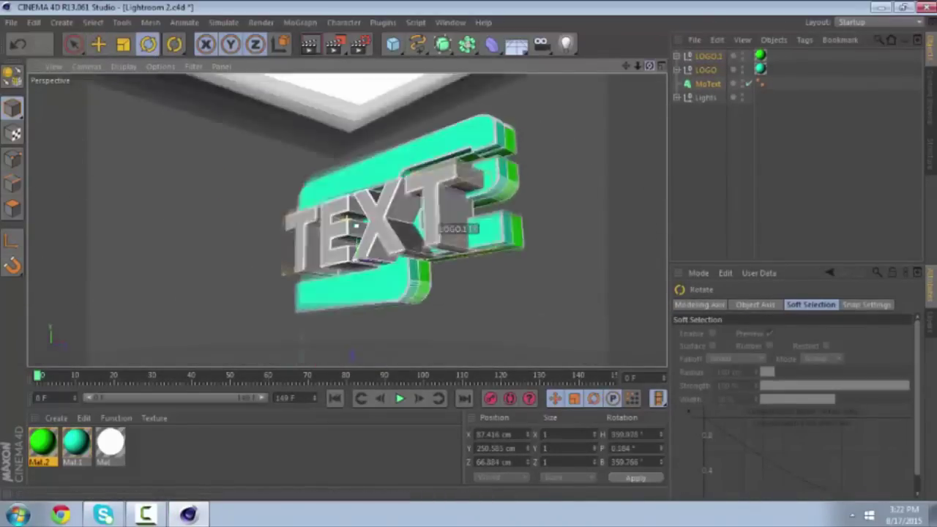
pyautogui.keyDown('alt'); pyautogui.moveTo(354, 225); pyautogui.dragTo(355, 227); pyautogui.keyUp('alt')
pyautogui.click(309, 46)
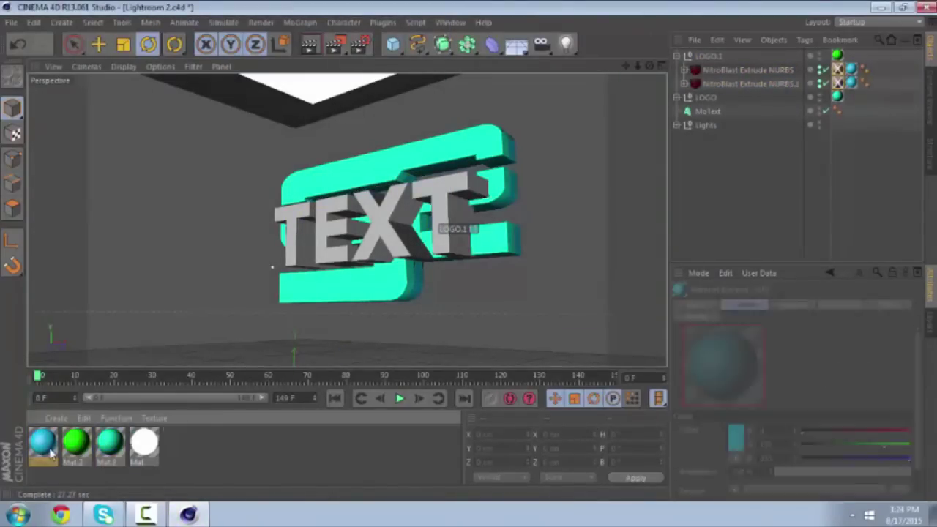
# - Texture the shattered logo pieces with the green and teal materials, and add a Random effector to the Fracture object
pyautogui.moveTo(42, 442); pyautogui.dragTo(840, 84)
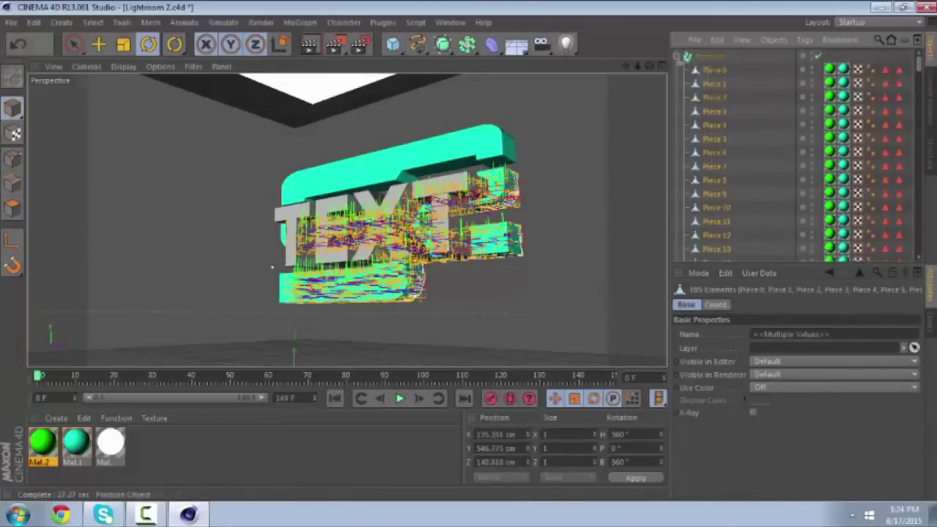
pyautogui.click(300, 22)
pyautogui.moveTo(322, 43)
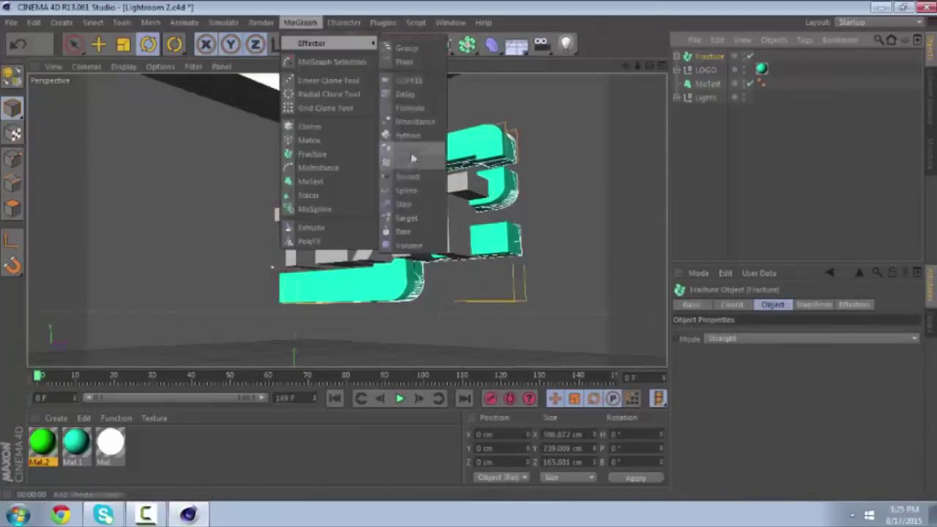
pyautogui.click(411, 155)
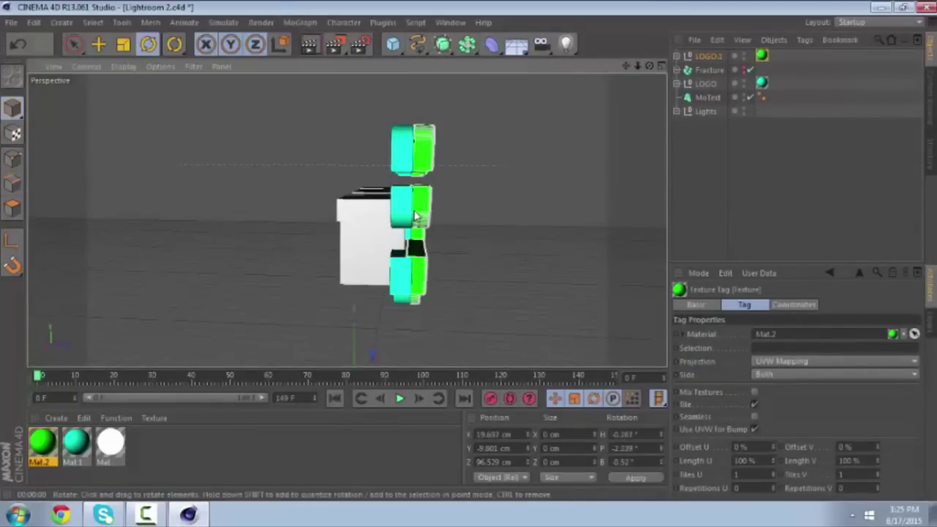
# - Set the extrusion depth of both LOGO.1 parts to 41 cm and test-render the side view
pyautogui.click(414, 216)
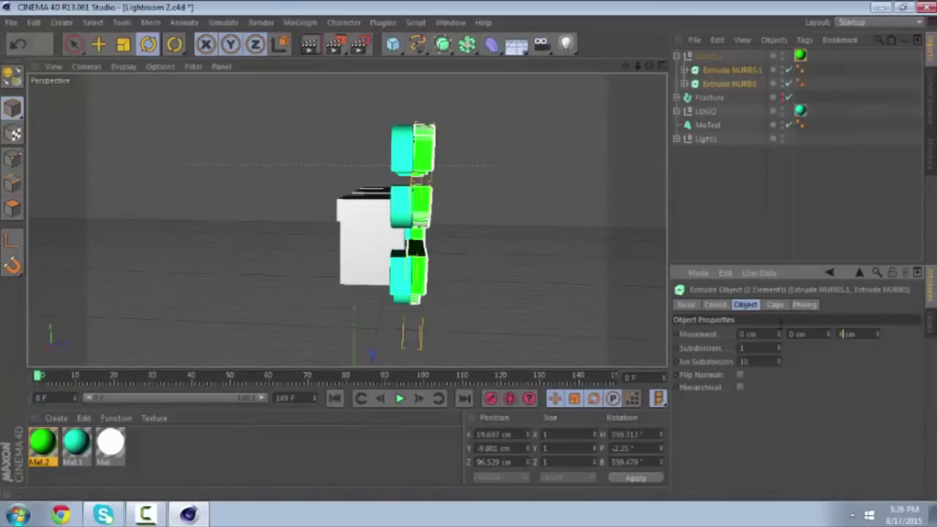
pyautogui.click(320, 47)
pyautogui.moveTo(416, 158); pyautogui.dragTo(419, 162)
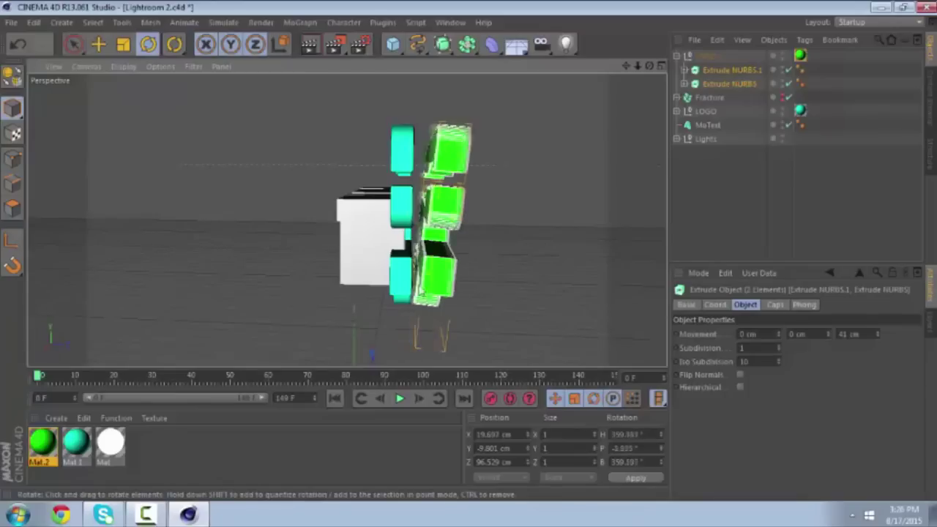
pyautogui.click(309, 45)
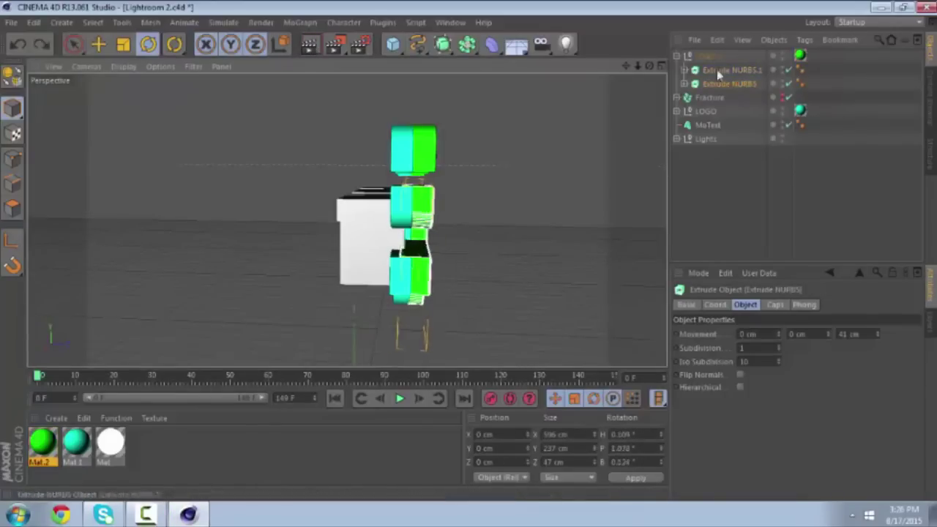
pyautogui.click(309, 46)
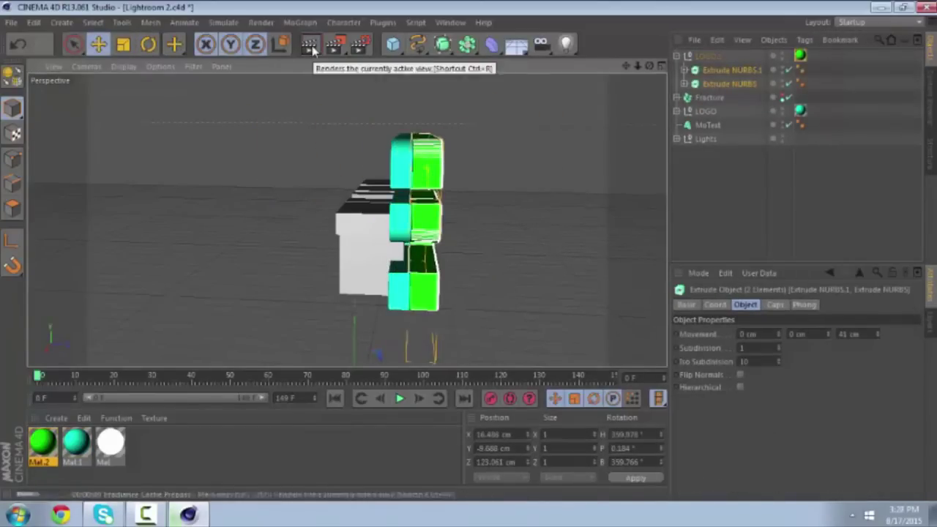
pyautogui.click(309, 46)
# - Select both logos, the Fracture object and MoText, undo their last rotation, and render the angled view
pyautogui.click(712, 97)
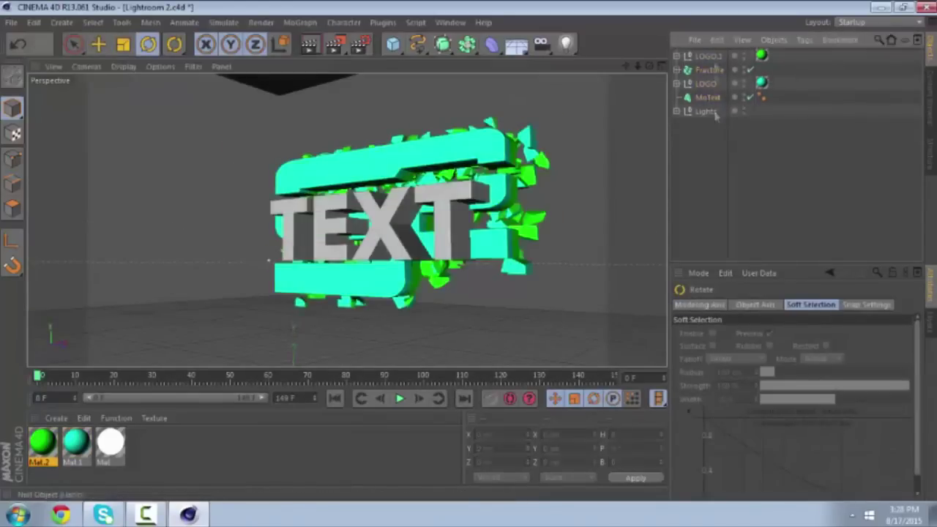
pyautogui.moveTo(717, 106); pyautogui.dragTo(695, 53)
pyautogui.keyDown('alt'); pyautogui.moveTo(409, 183); pyautogui.dragTo(439, 109); pyautogui.keyUp('alt')
pyautogui.click(309, 45)
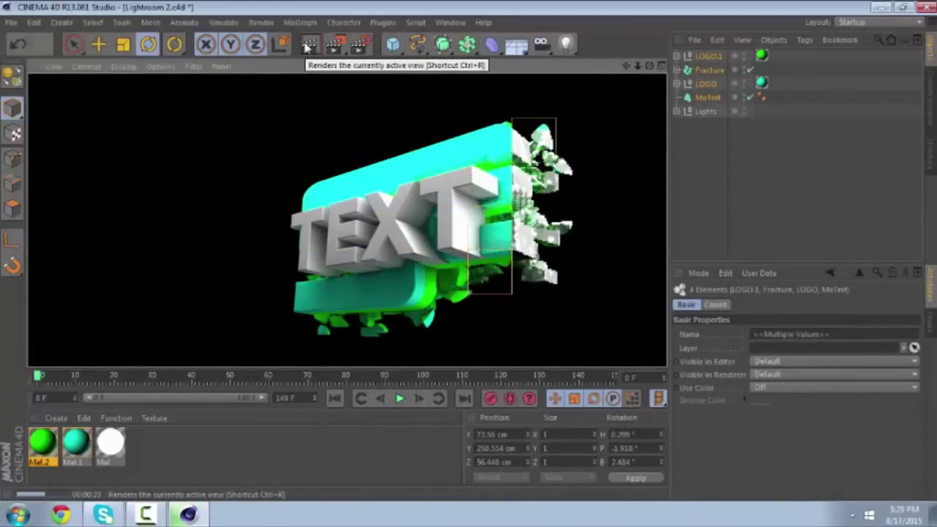
pyautogui.hotkey('ctrl', 'z')
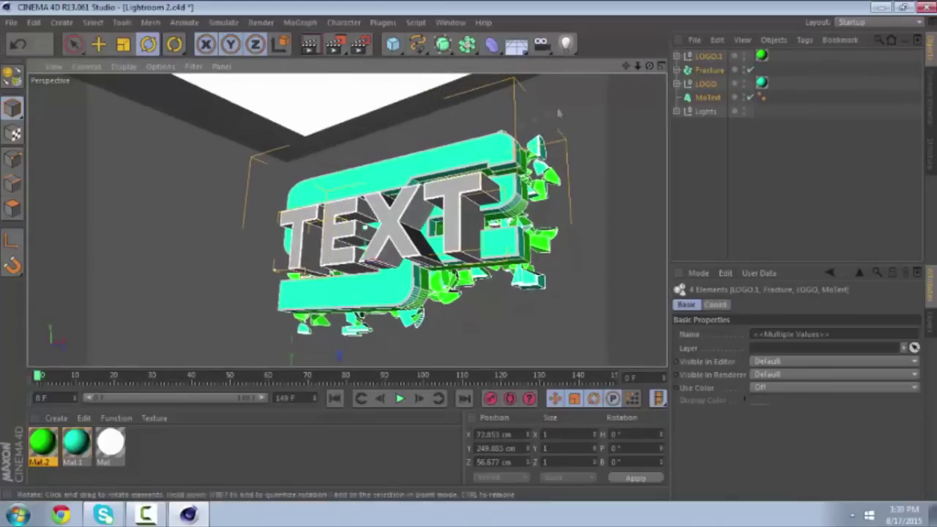
pyautogui.click(310, 45)
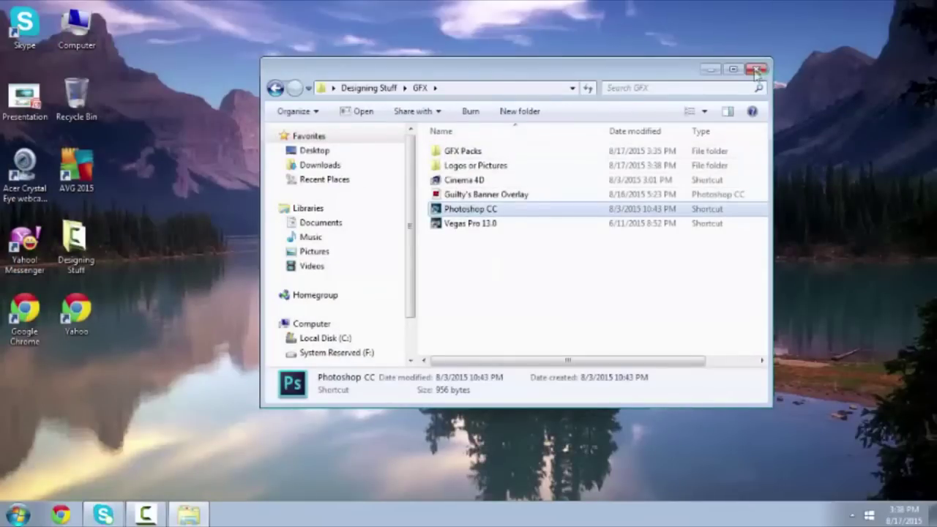
# - Switch to Photoshop and open Guilty's Banner Overlay.psd and the rendered TUTORIAL.png
pyautogui.click(756, 71)
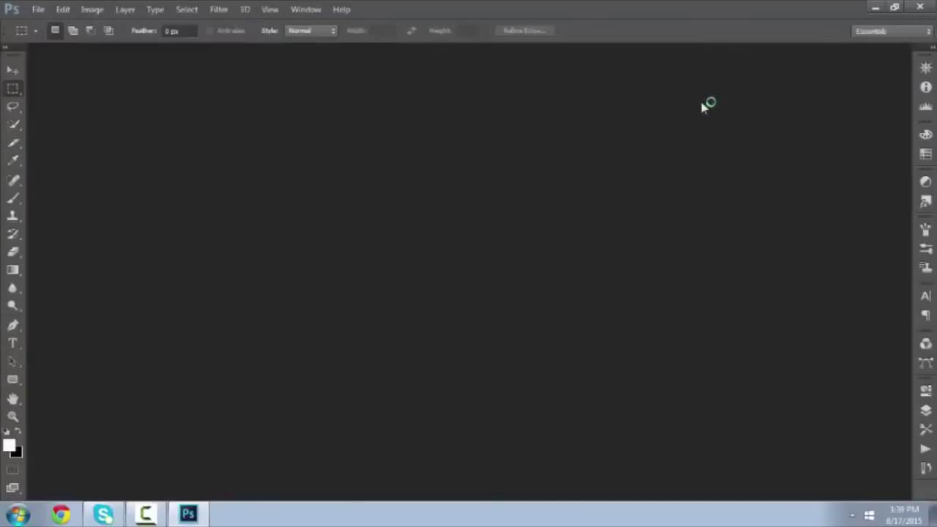
pyautogui.click(37, 9)
pyautogui.moveTo(42, 71)
pyautogui.click(205, 84)
pyautogui.hotkey('ctrl', 'o')
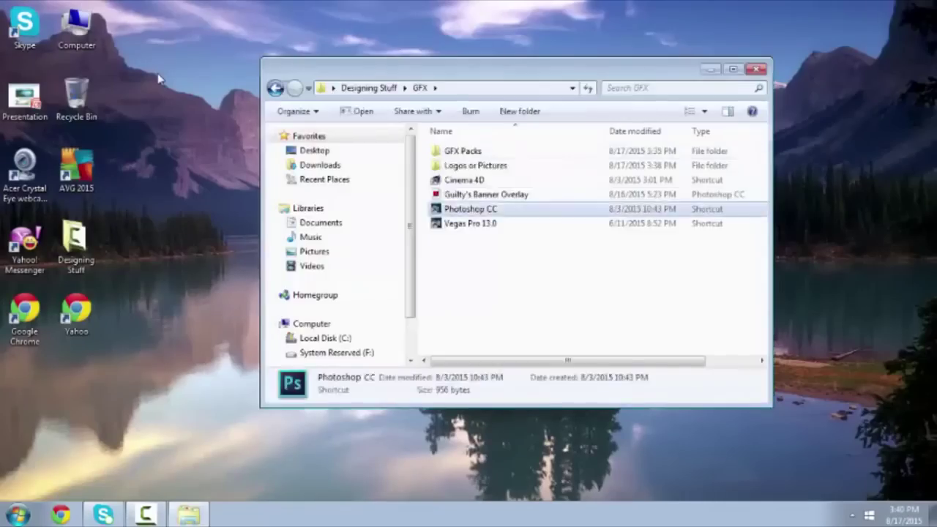
pyautogui.press('Return')
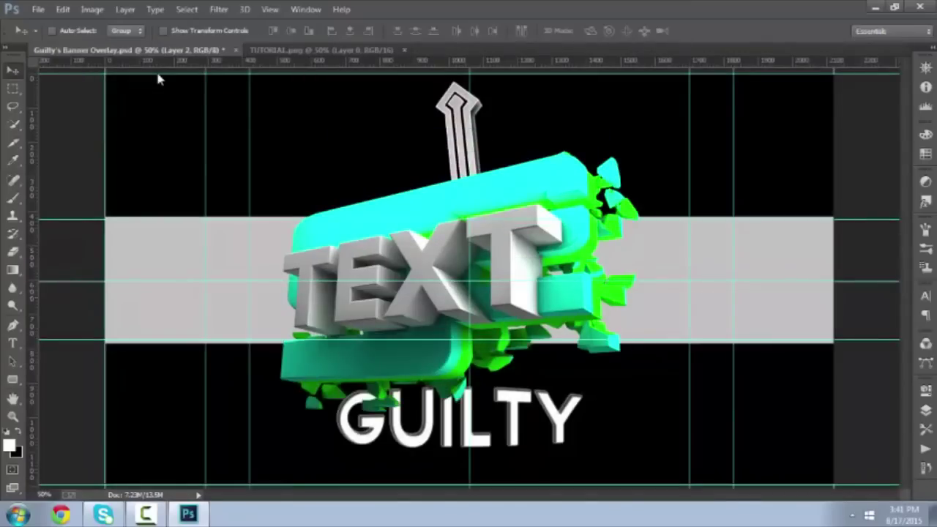
# - Clip the TEXT render layer to the grey banner band and open the Monk7Mad Ultimate Graphics Pack
pyautogui.press('F7')
pyautogui.hotkey('ctrl', 'alt', 'g')
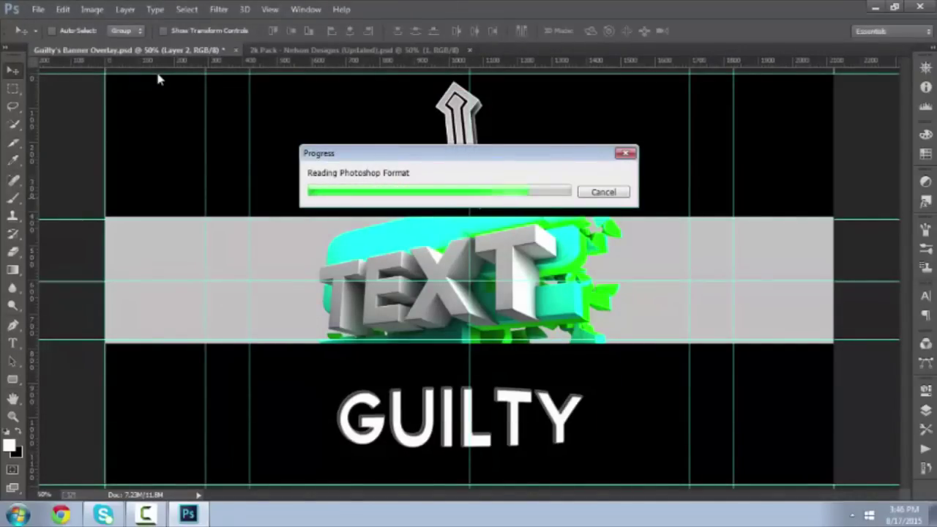
pyautogui.hotkey('ctrl', 'o')
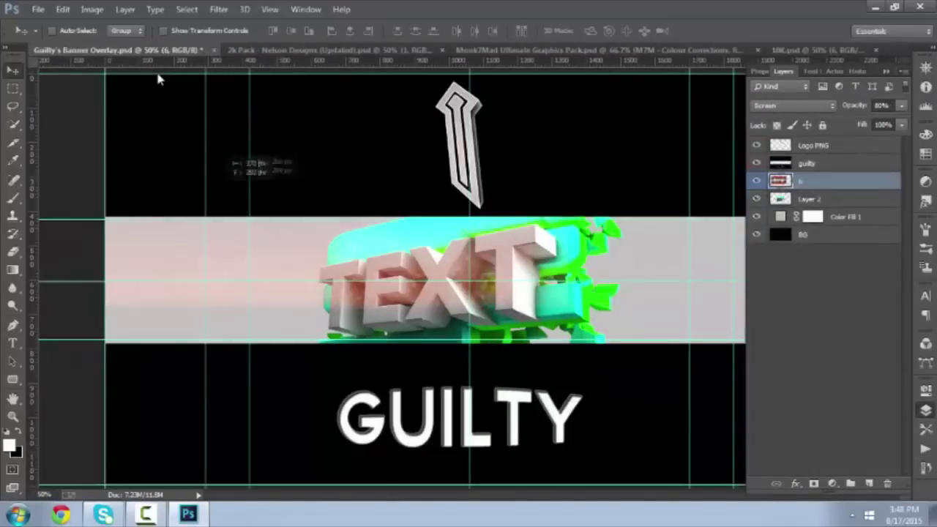
# - Free-transform the reddish overlay layer 6 to fit across the grey banner band
pyautogui.hotkey('ctrl', 't')
pyautogui.press('Return')
# - Bring the M7M Particle8 texture from the Monk7Mad pack into the banner and free-transform it to cover the band
pyautogui.hotkey('ctrl', 'Tab')
pyautogui.hotkey('ctrl', 'Tab')
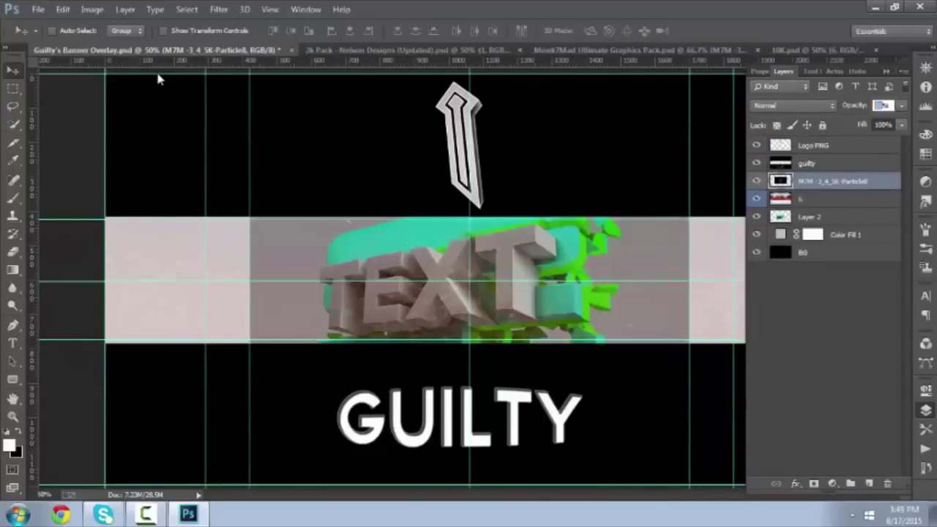
pyautogui.hotkey('ctrl', 't')
pyautogui.hotkey('shift', 'Tab')
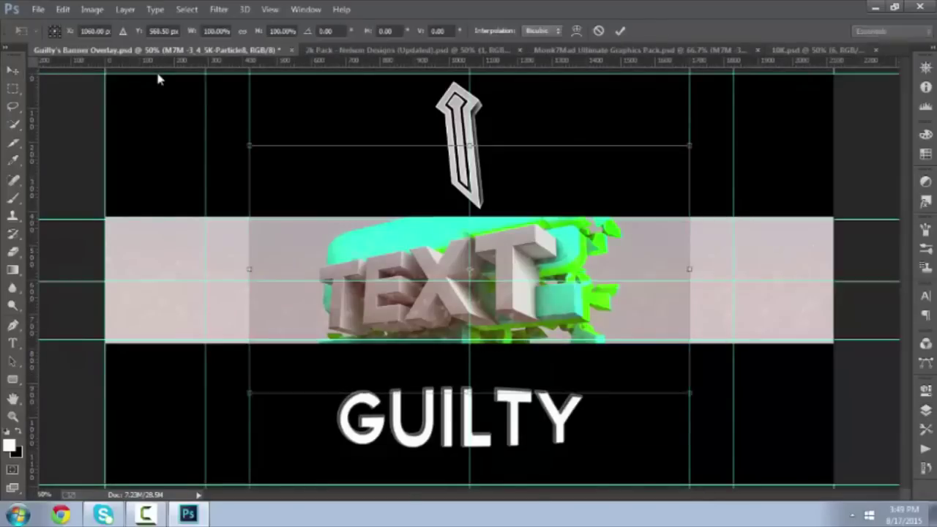
pyautogui.press('Return')
pyautogui.hotkey('shift', 'Tab')
# - Bring the Dot 2 pattern from the Nelson 2K pack into the banner and free-transform it over the band
pyautogui.hotkey('ctrl', 'Tab')
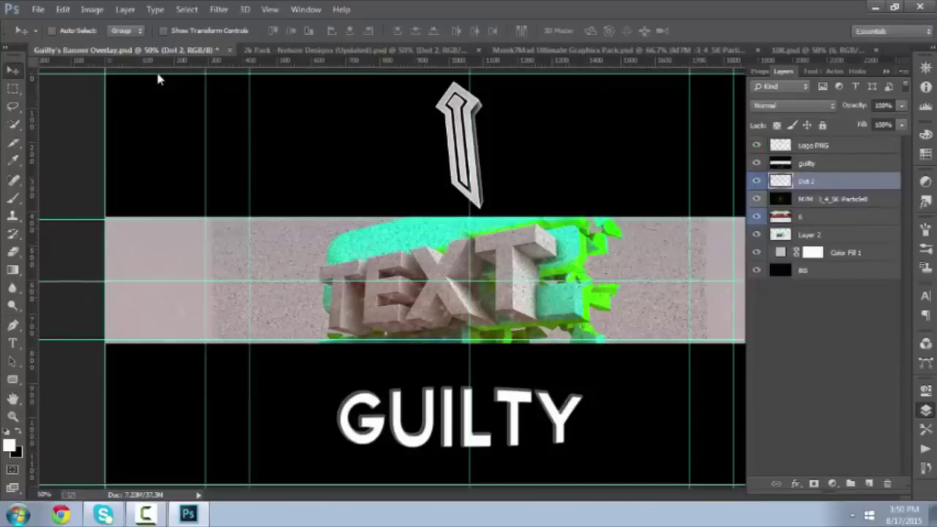
pyautogui.hotkey('shift', 'Tab')
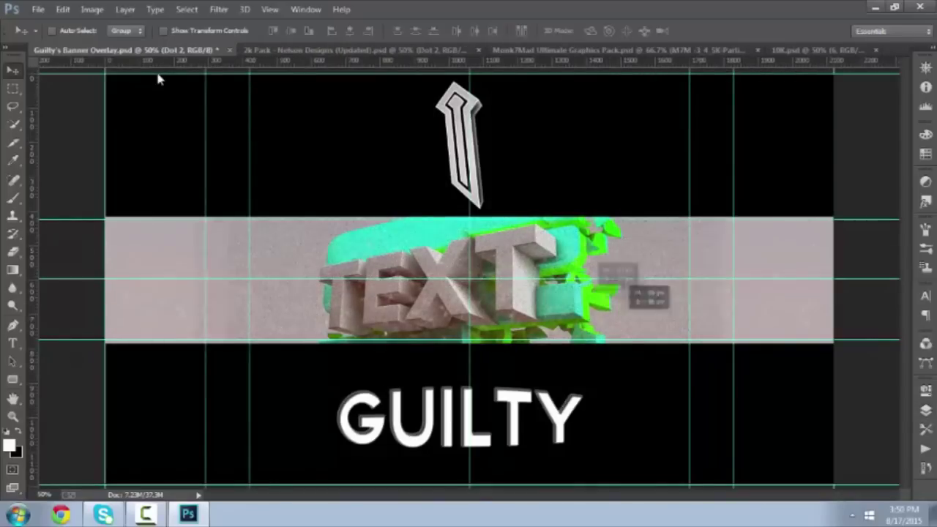
pyautogui.hotkey('ctrl', 't')
pyautogui.hotkey('shift', 'Tab')
pyautogui.hotkey('shift', 'Tab')
pyautogui.press('Return')
# - Copy overlay layer 4 from the Nelson 2K pack into the banner and place it over the text
pyautogui.hotkey('ctrl', 'Tab')
pyautogui.hotkey('shift', 'Tab')
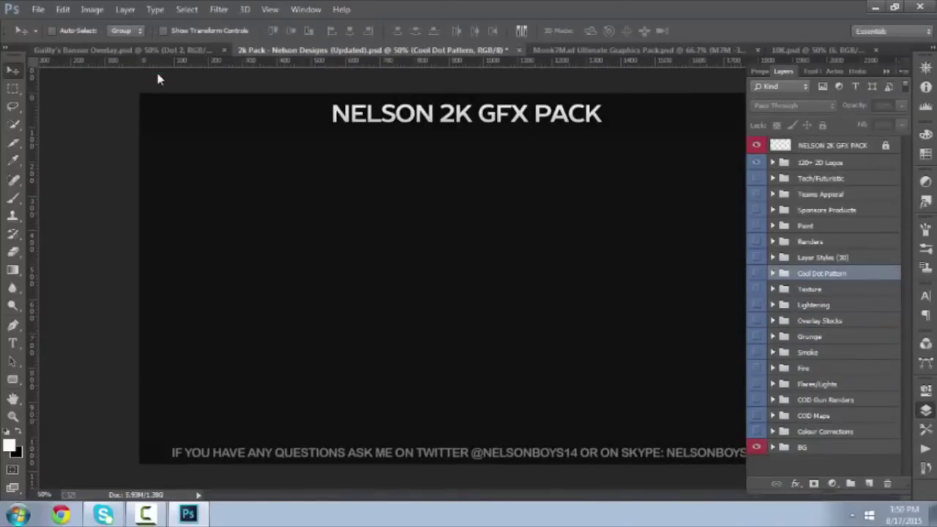
pyautogui.hotkey('ctrl', 'Tab')
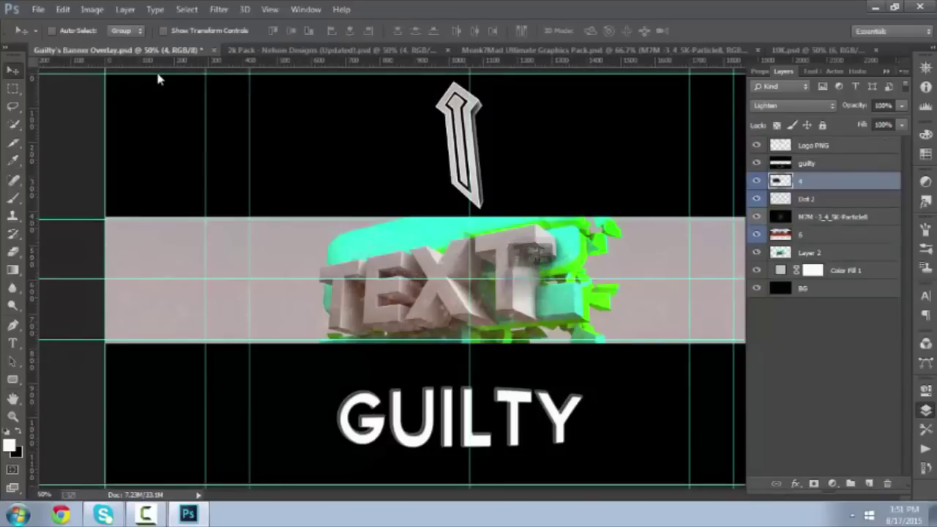
# - Bring lightning layer 3 from the Nelson 2K pack into the banner, rotate it about -32°, and place it beside the logo's shards
pyautogui.hotkey('ctrl', 'Tab')
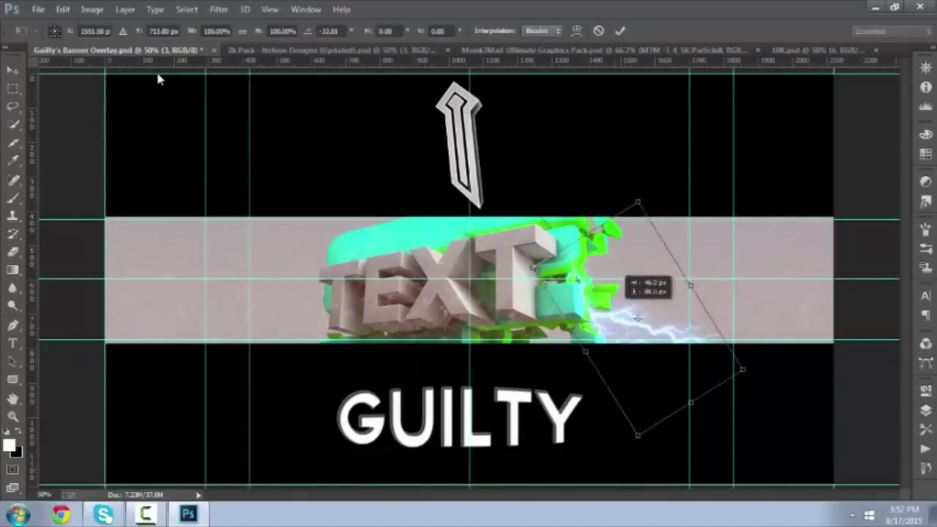
pyautogui.press('F7')
pyautogui.press('F7')
# - Duplicate the lightning layer, flip the copy horizontally, and place it on the opposite side of the text
pyautogui.hotkey('ctrl', 'j')
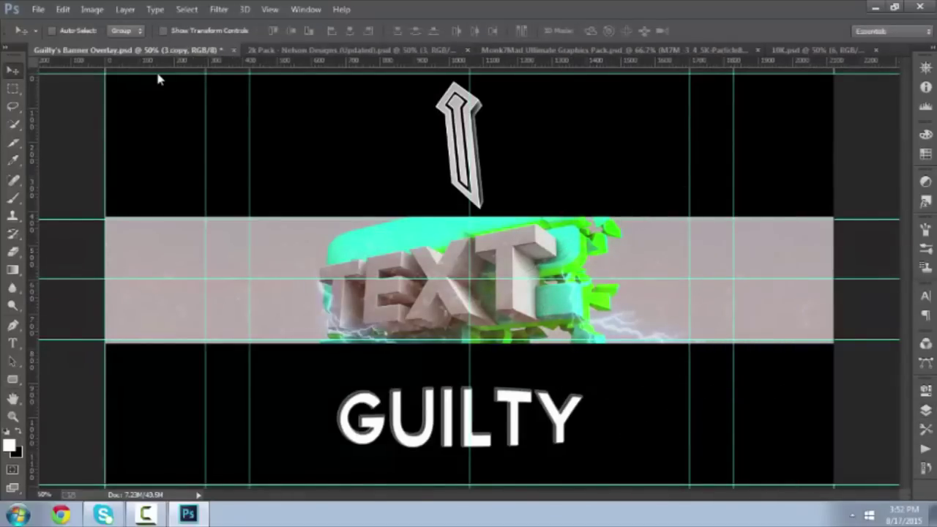
pyautogui.hotkey('alt', 'e')
pyautogui.press('a')
pyautogui.press('h')
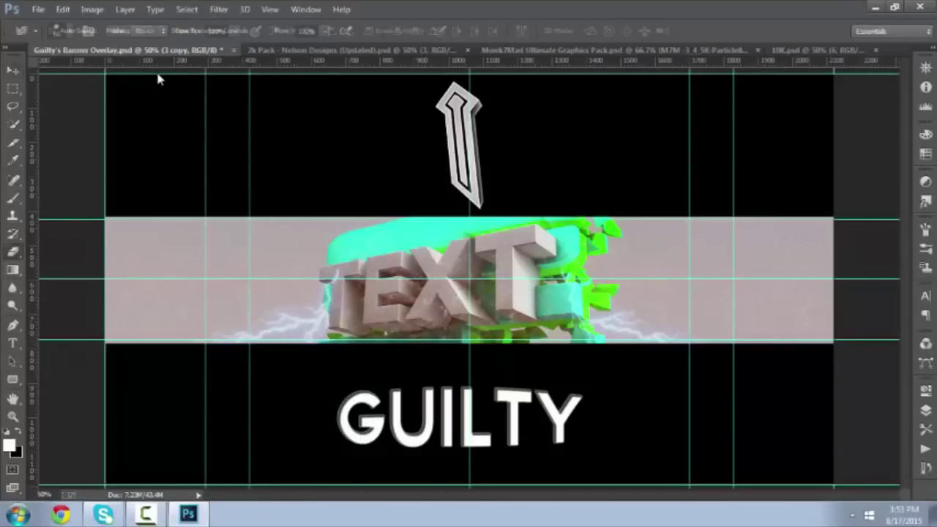
pyautogui.press('F7')
pyautogui.press('F7')
pyautogui.press('v')
# - Try overlay stock layer 13 and the Optical Flare from the Nelson 2K pack in the banner
pyautogui.hotkey('ctrl', 'Tab')
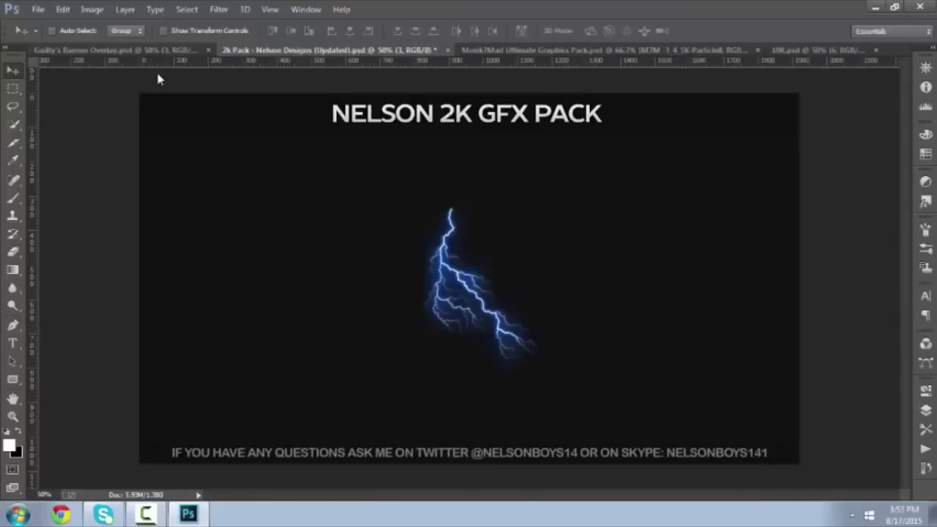
pyautogui.press('F7')
pyautogui.hotkey('ctrl', 'shift', 'Tab')
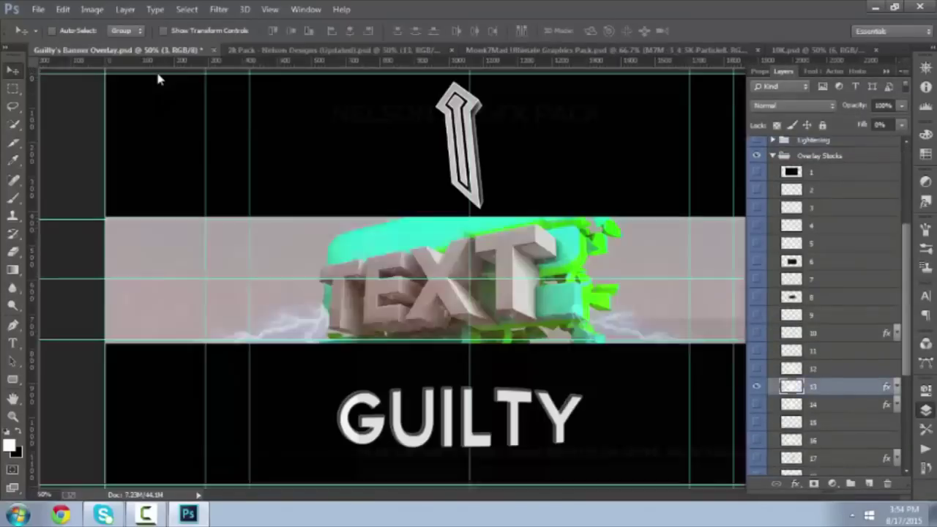
pyautogui.hotkey('ctrl', 't')
pyautogui.press('Escape')
pyautogui.hotkey('ctrl', 'Tab')
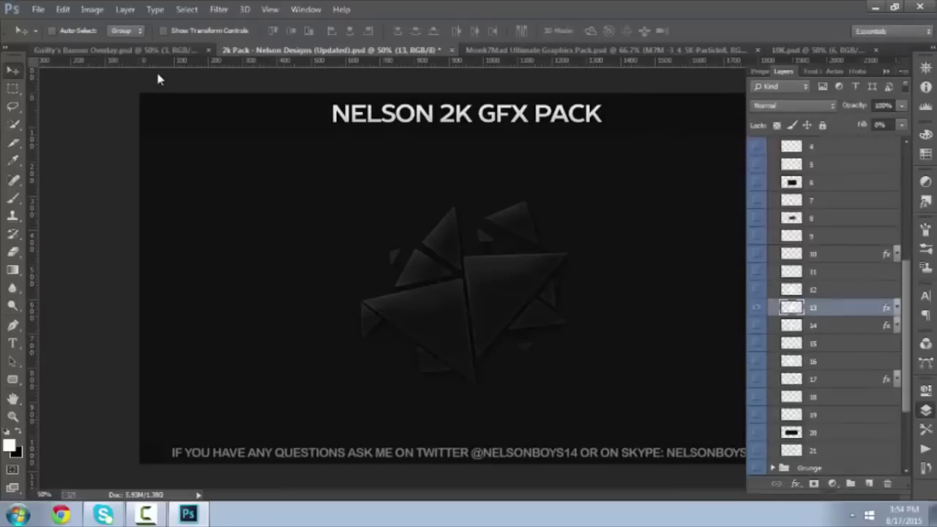
pyautogui.hotkey('ctrl', 'shift', 'Tab')
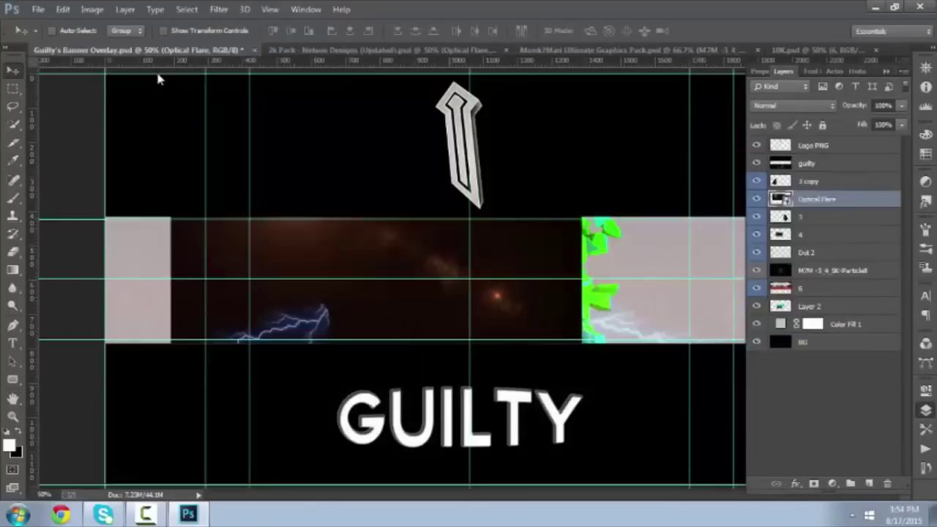
# - Copy the Sparkle layer from the Nelson 2K pack into the banner and place it over the text
pyautogui.hotkey('ctrl', 'Tab')
pyautogui.hotkey('alt', '[')
pyautogui.hotkey('ctrl', 'shift', 'Tab')
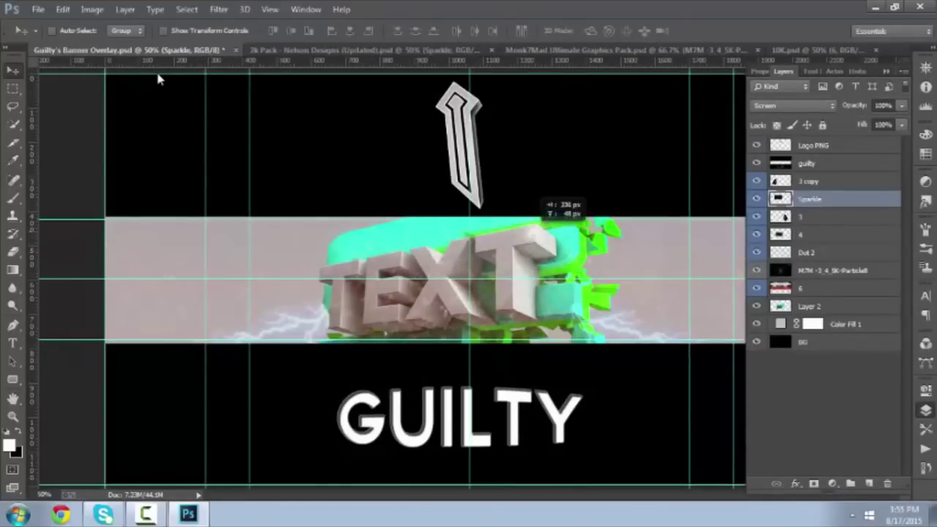
# - Bring the Dust Particle layer from the Nelson 2K pack into the banner and switch to 10K.psd's Cool Effects group
pyautogui.hotkey('ctrl', 'Tab')
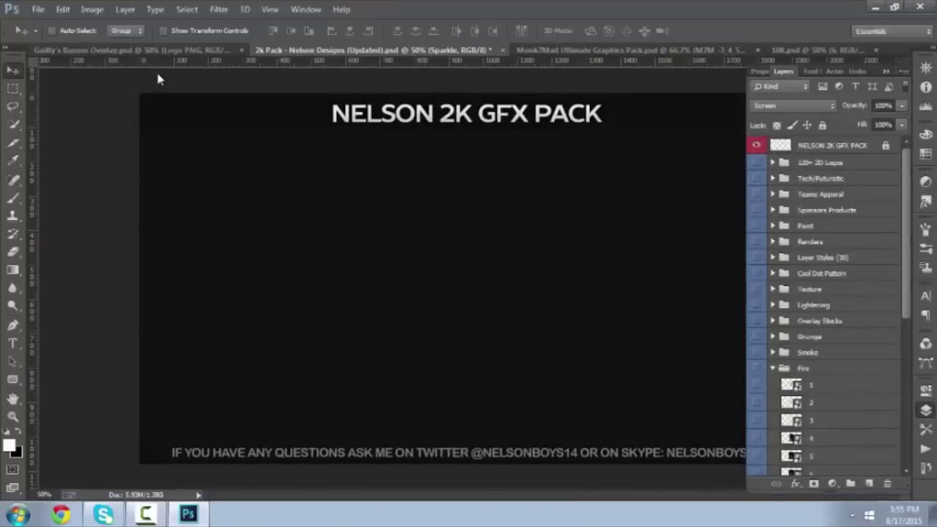
pyautogui.hotkey('alt', ']')
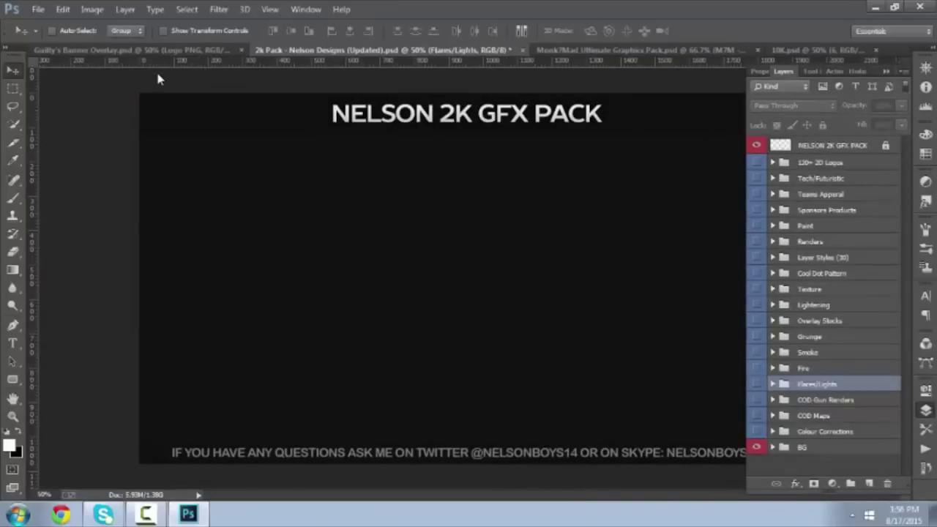
pyautogui.hotkey('ctrl', 'shift', 'Tab')
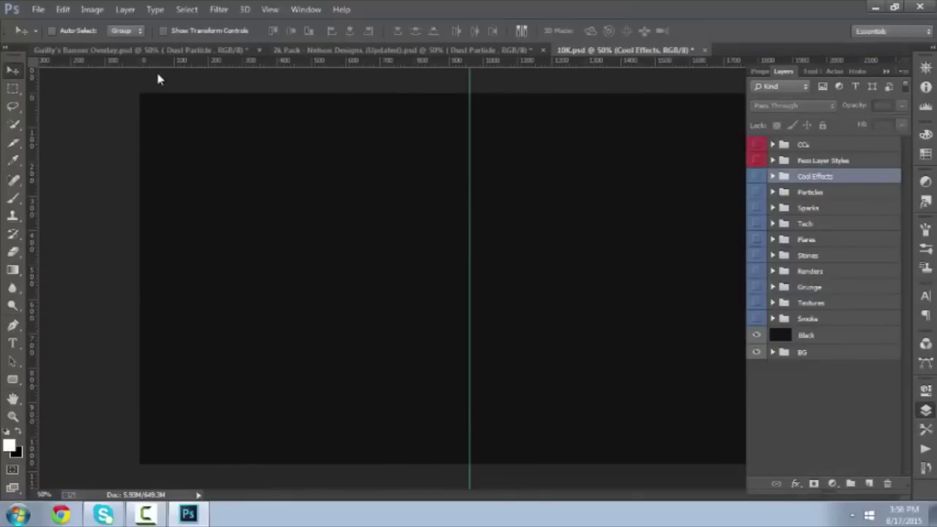
# - Bring effect layer 1 from 10K.psd into the banner below the guilty layer and place three copies along the text's base
pyautogui.hotkey('ctrl', 'Tab')
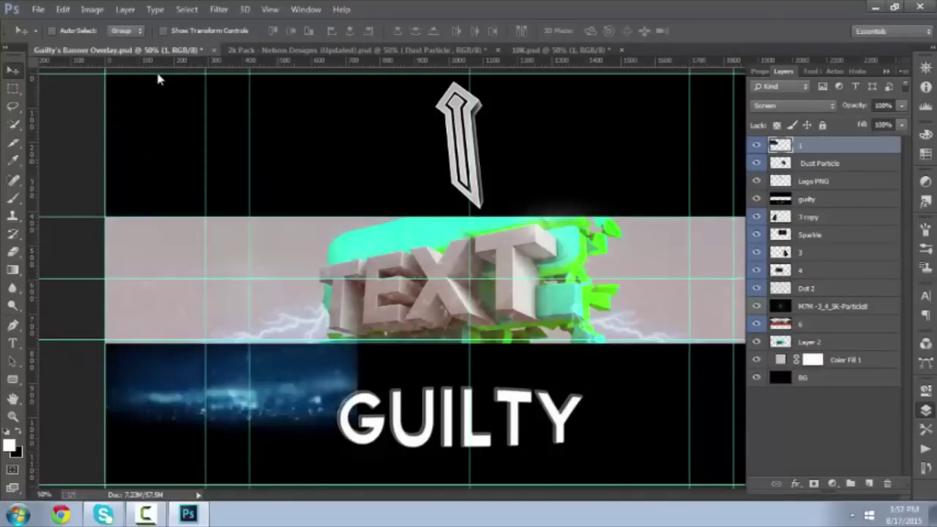
pyautogui.press('F7')
pyautogui.hotkey('ctrl', 'j')
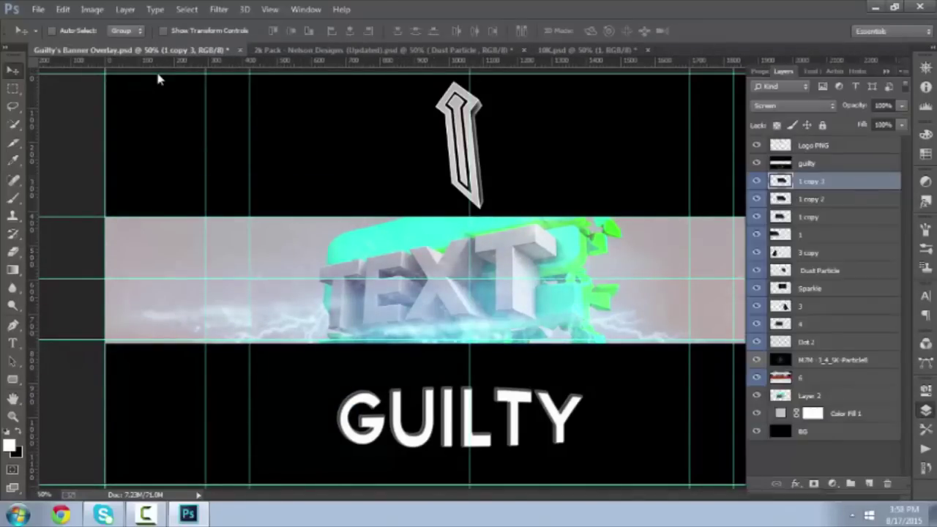
# - Duplicate the glowing mist layer several more times and spread the copies across the upper and lower edges of the banner band
pyautogui.press('F7')
pyautogui.hotkey('ctrl', 'j')
pyautogui.press('F7')
pyautogui.hotkey('ctrl', 'j')
pyautogui.hotkey('ctrl', 'j')
pyautogui.hotkey('ctrl', 'j')
pyautogui.hotkey('ctrl', 'j')
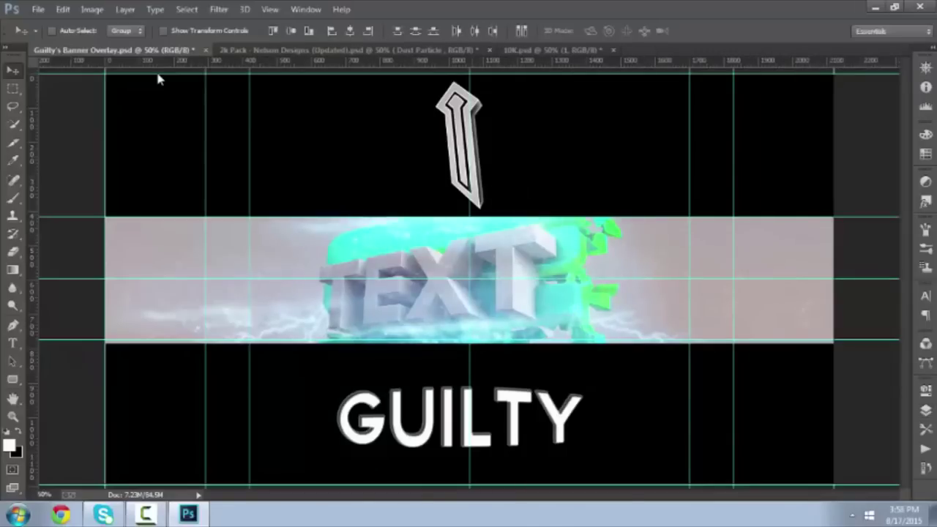
pyautogui.hotkey('ctrl', 'j')
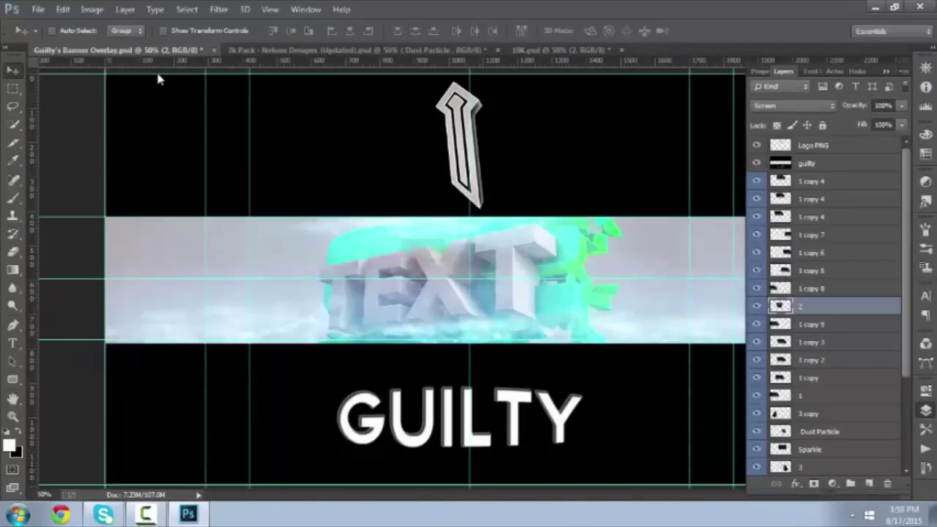
# - Add particle layers 2 and 4 from 10K.psd to the band, with layer 4 in Lighten mode beneath texture layer 6
pyautogui.press('F7')
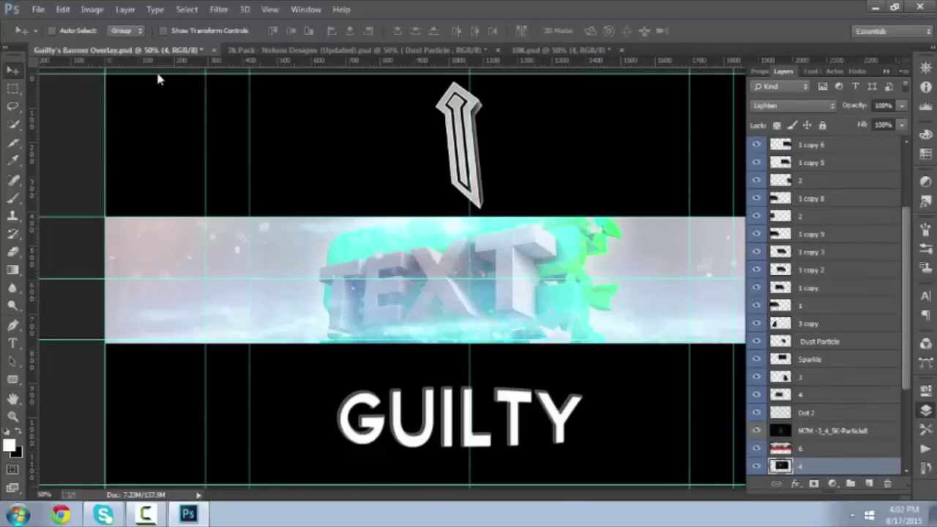
pyautogui.press('F7')
pyautogui.press('F7')
# - Free-transform the mist layers 1 copy, 1 copy 2 and 1 copy 3 together, rotating them about 3° over the text
pyautogui.hotkey('ctrl', 't')
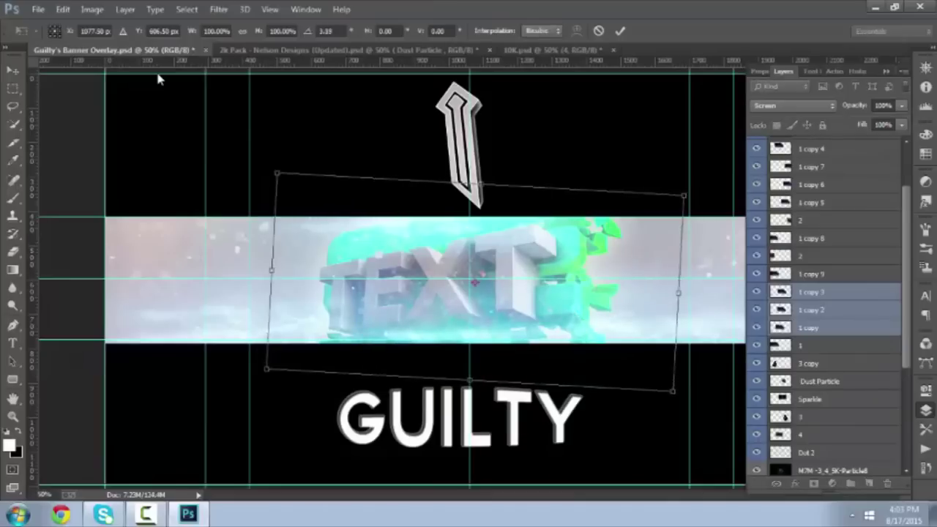
pyautogui.press('Escape')
pyautogui.press('F7')
# - Add a small "By:" designer credit as text near the lower corner at the band's start
pyautogui.press('t')
pyautogui.press('Escape')
pyautogui.press('v')
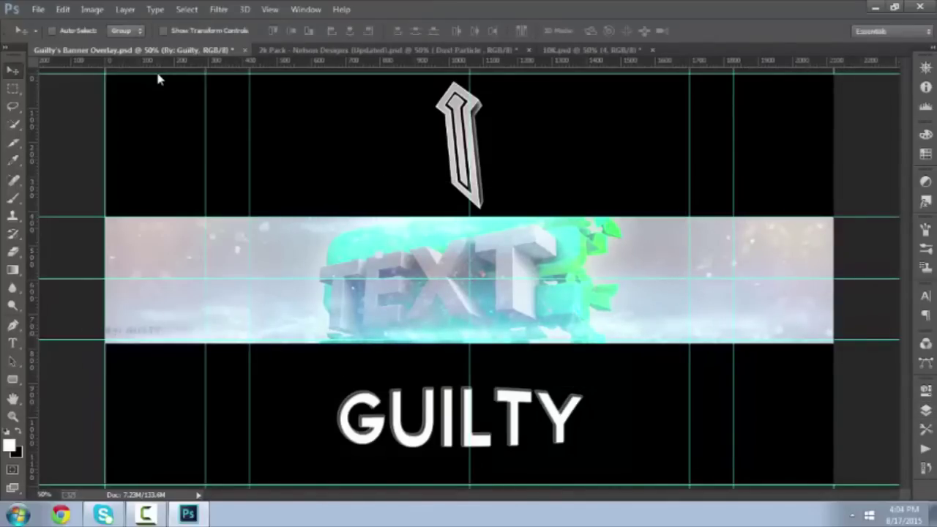
# - Save the banner document under the new name Template.psd
pyautogui.hotkey('alt', 'f')
pyautogui.press('a')
pyautogui.press('Escape')
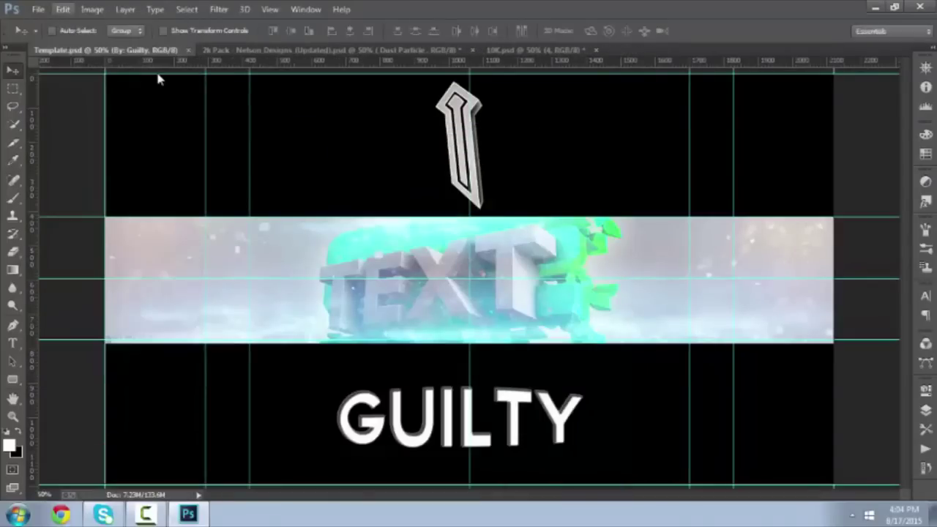
# - Save a PNG copy of the banner named Template #2 in the GFX folder
pyautogui.hotkey('alt', 'f')
pyautogui.write('ate #2')
pyautogui.press('Tab')
pyautogui.press('p')
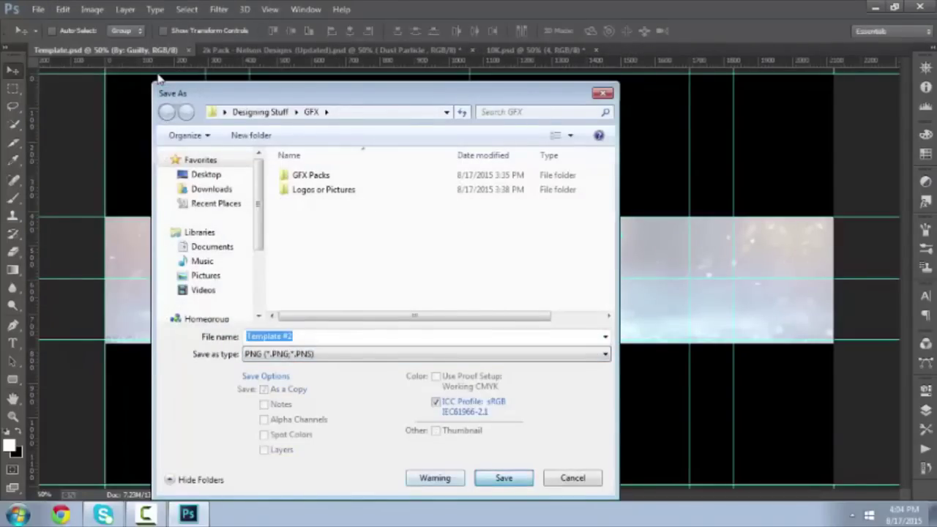
pyautogui.press('Return')
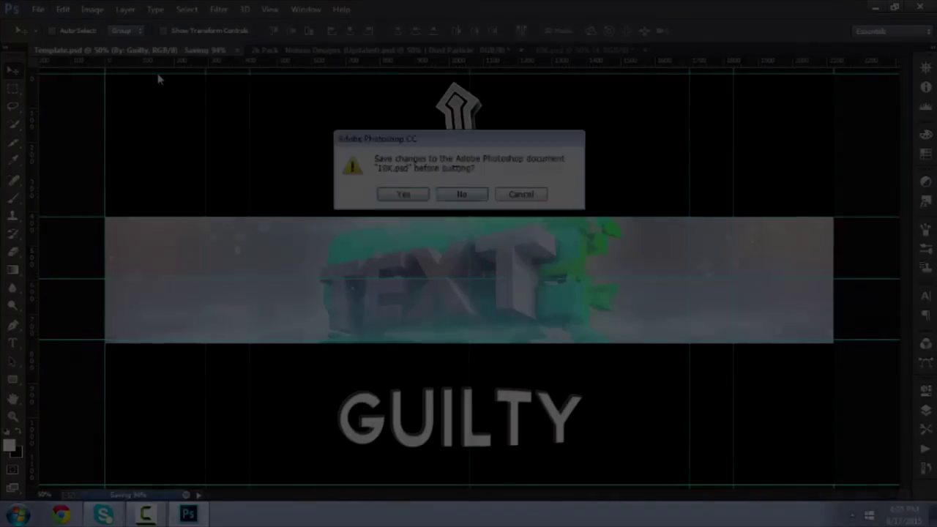